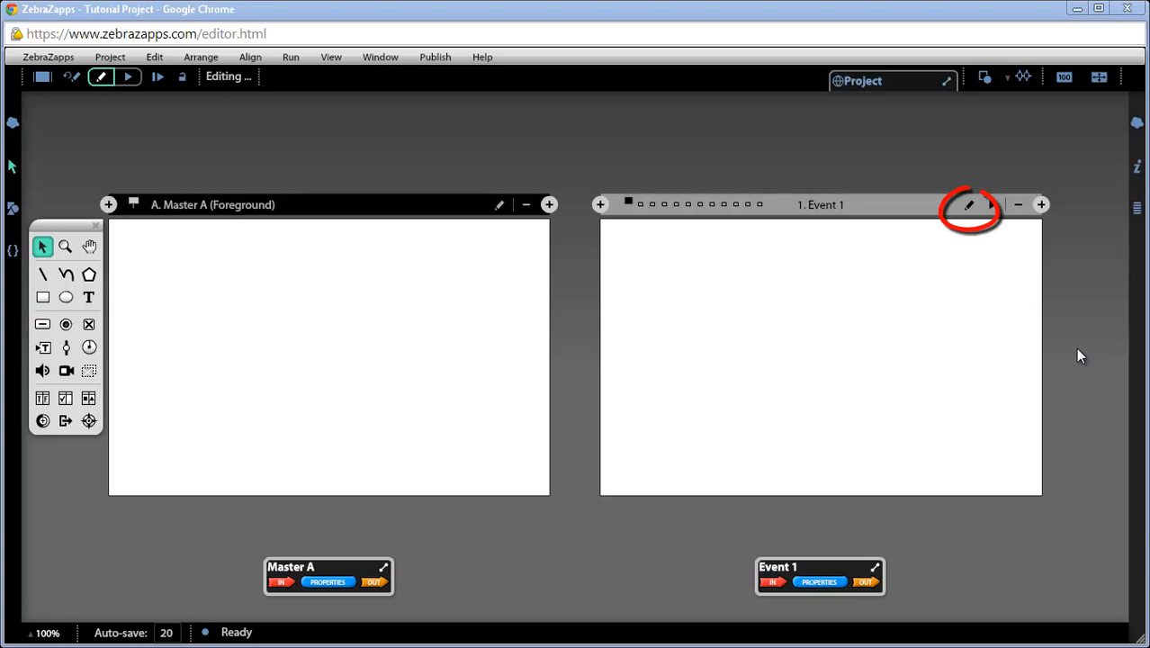
- Open Event 1 for editing and draw a text box about 496 wide across the upper part of the stage
left_click(970, 207)
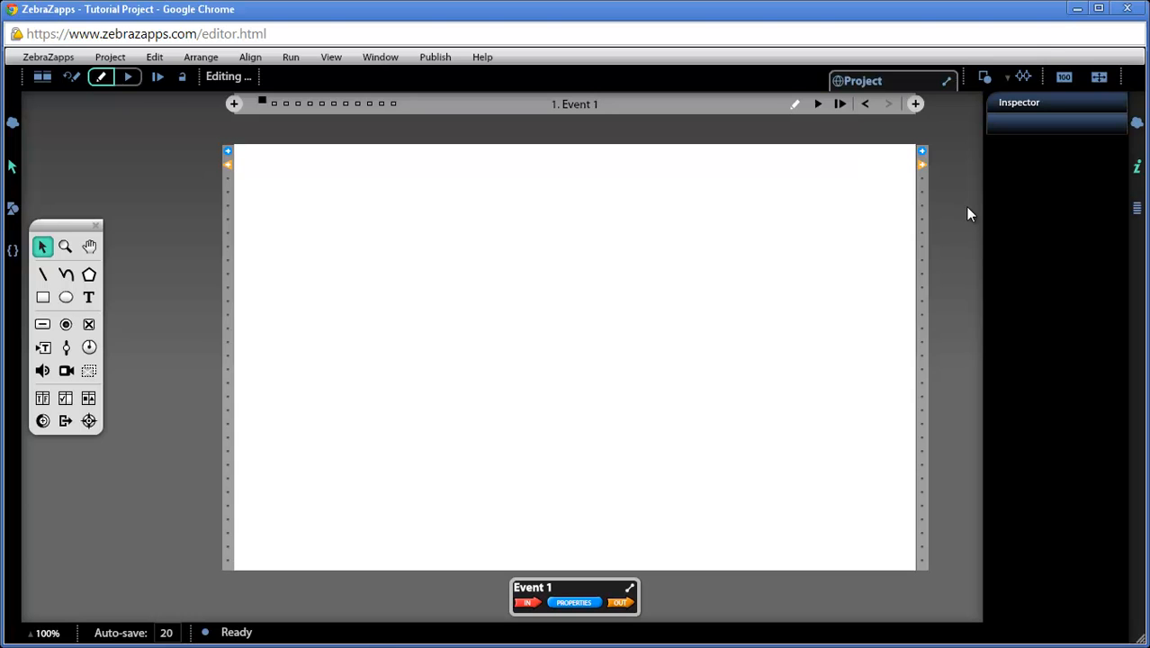
left_click_drag(63, 224, 171, 144)
left_click(200, 221)
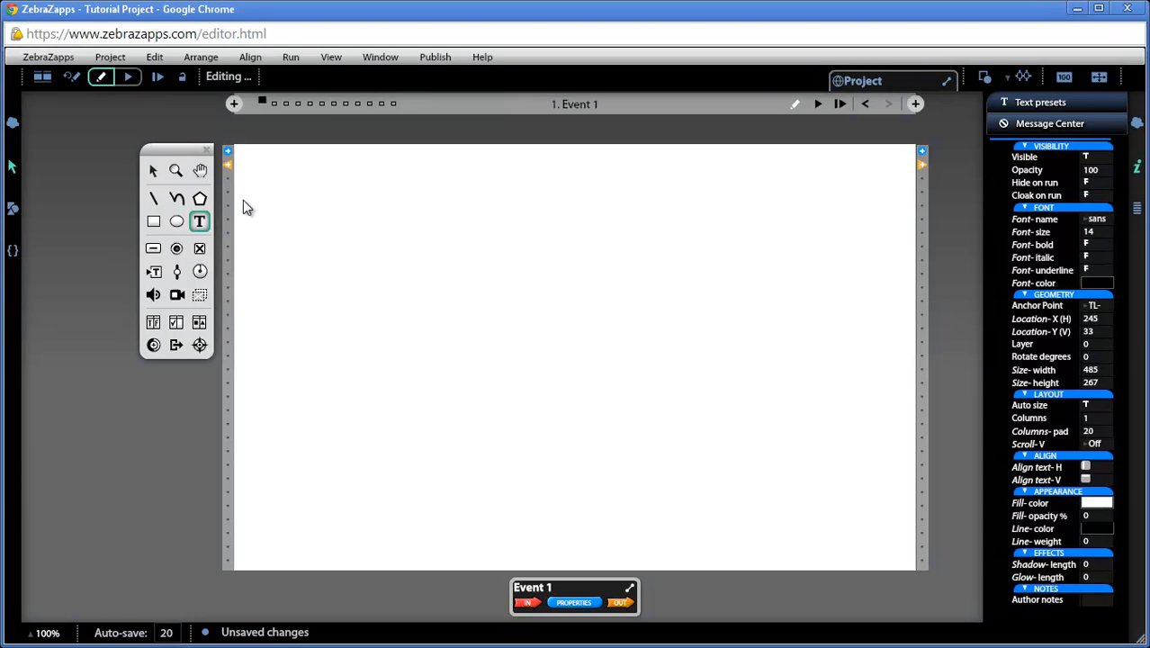
left_click_drag(331, 228, 754, 261)
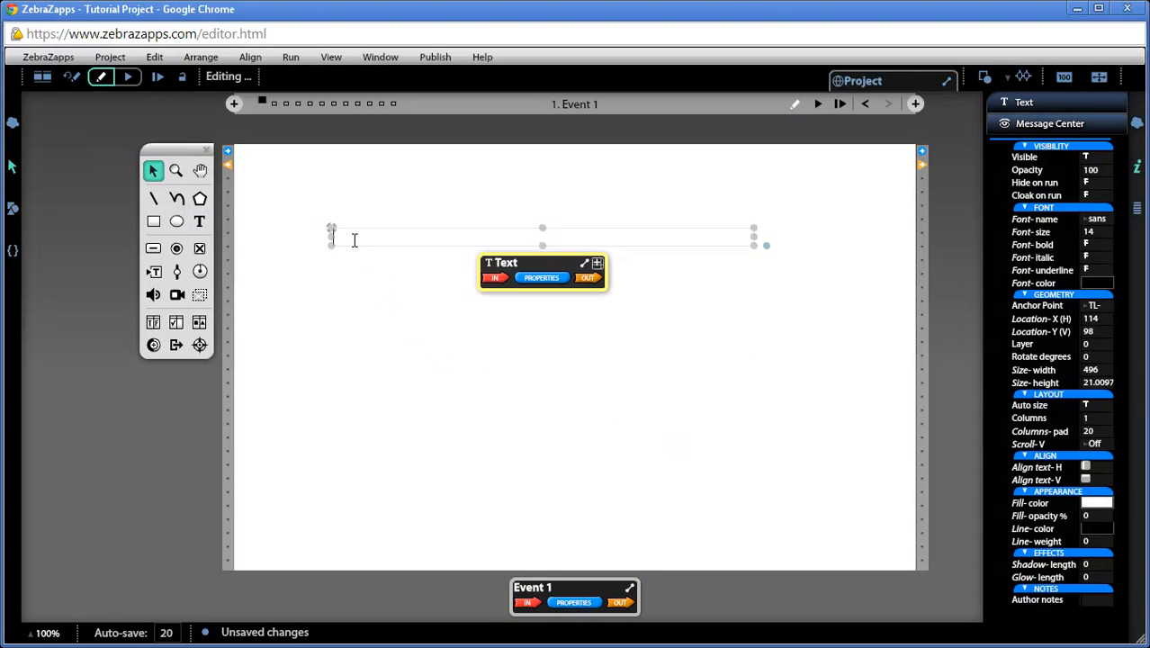
- Enter "Here is some text to add to the stage." in the text box and move it to about X 83, Y 58.5
type("He")
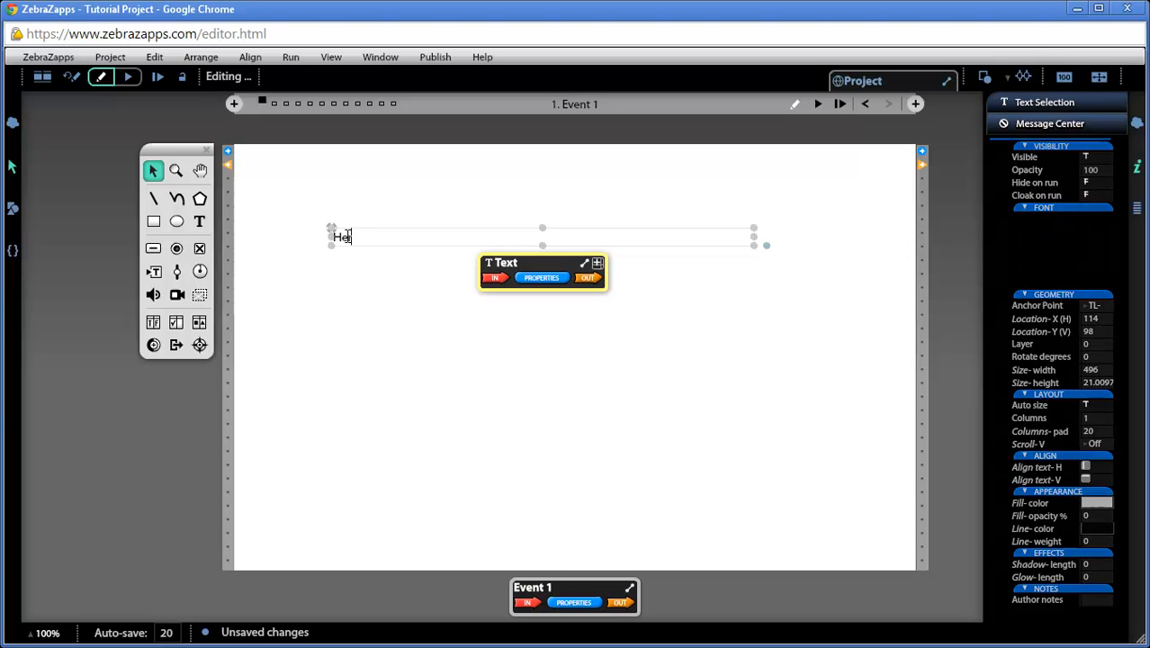
type("re is some t")
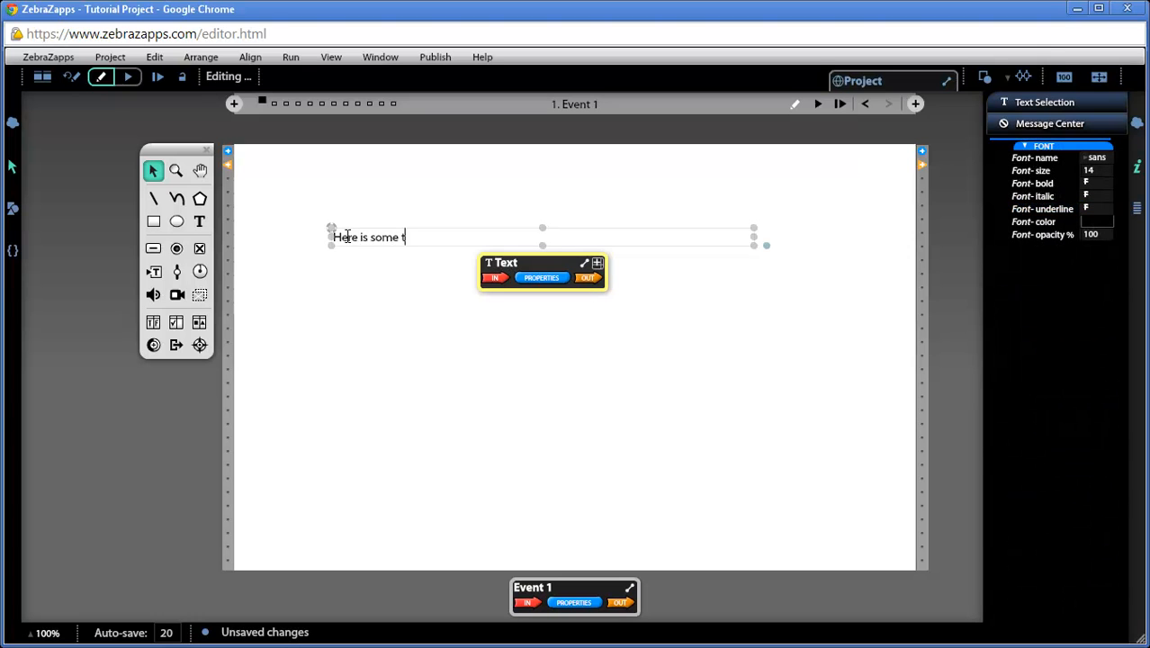
type("ext to add to the stage.")
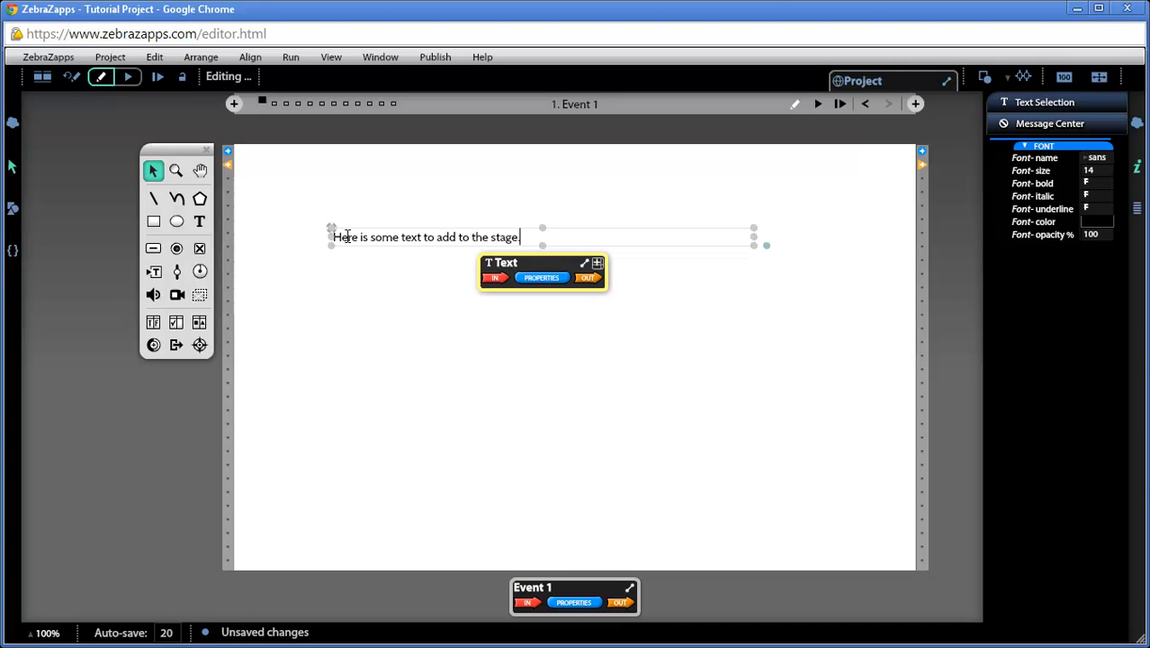
left_click(380, 295)
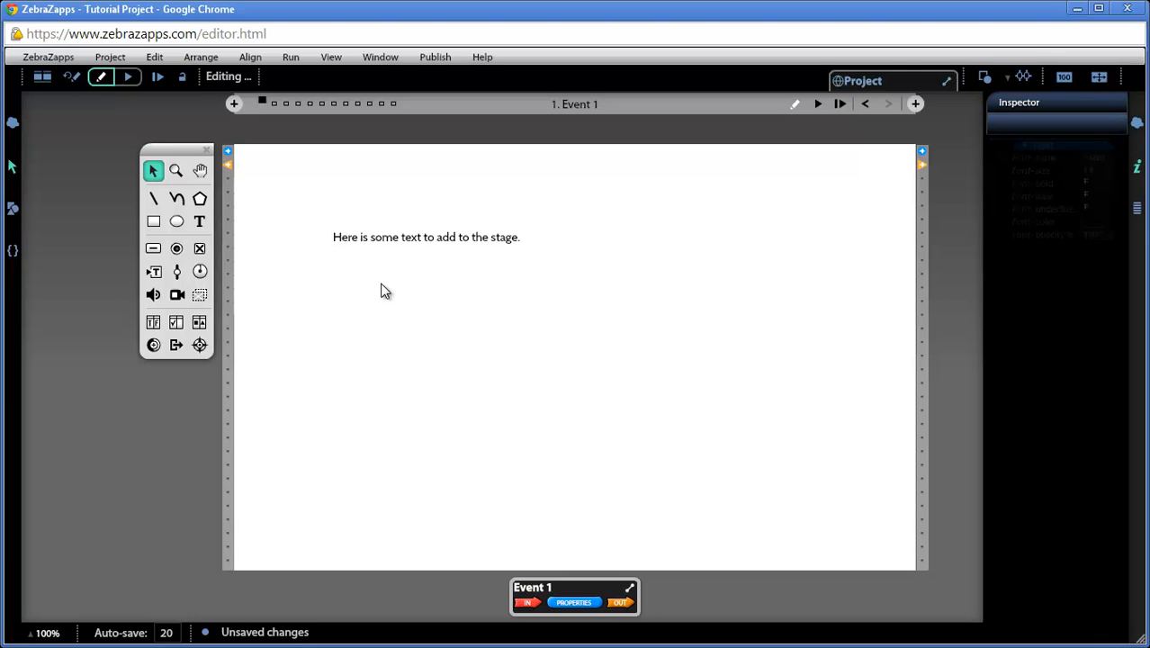
left_click_drag(427, 236, 400, 209)
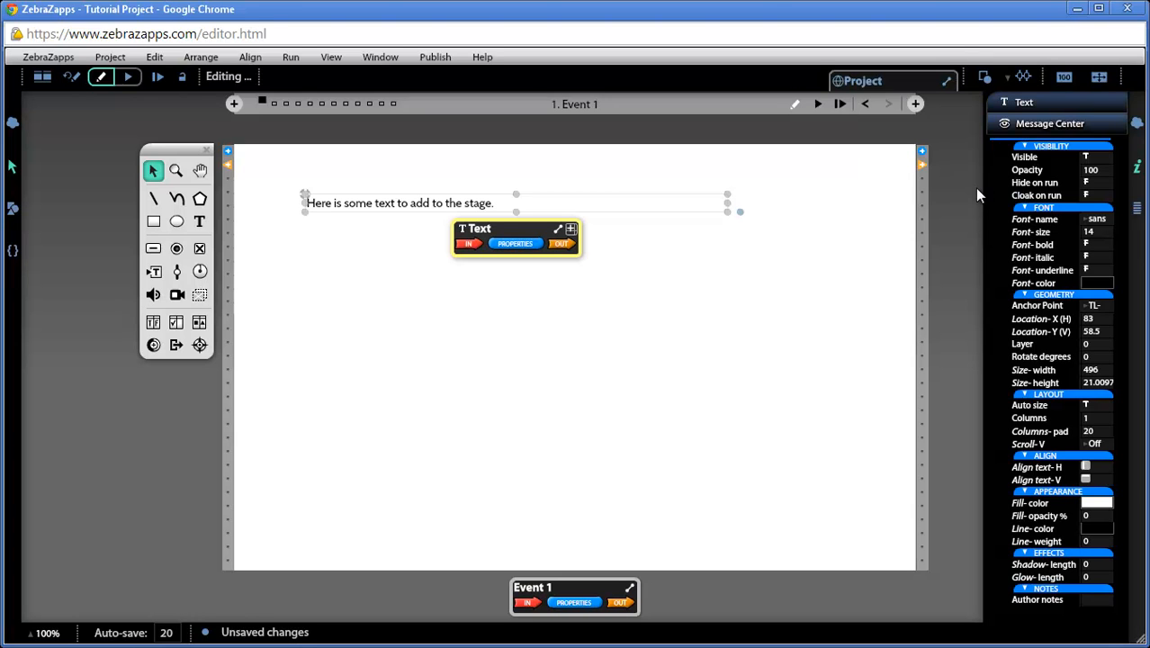
- Set the text object's font to Ubuntu and its size to 40, fine-tuning the size to 39
left_click(1098, 219)
left_click(1037, 201)
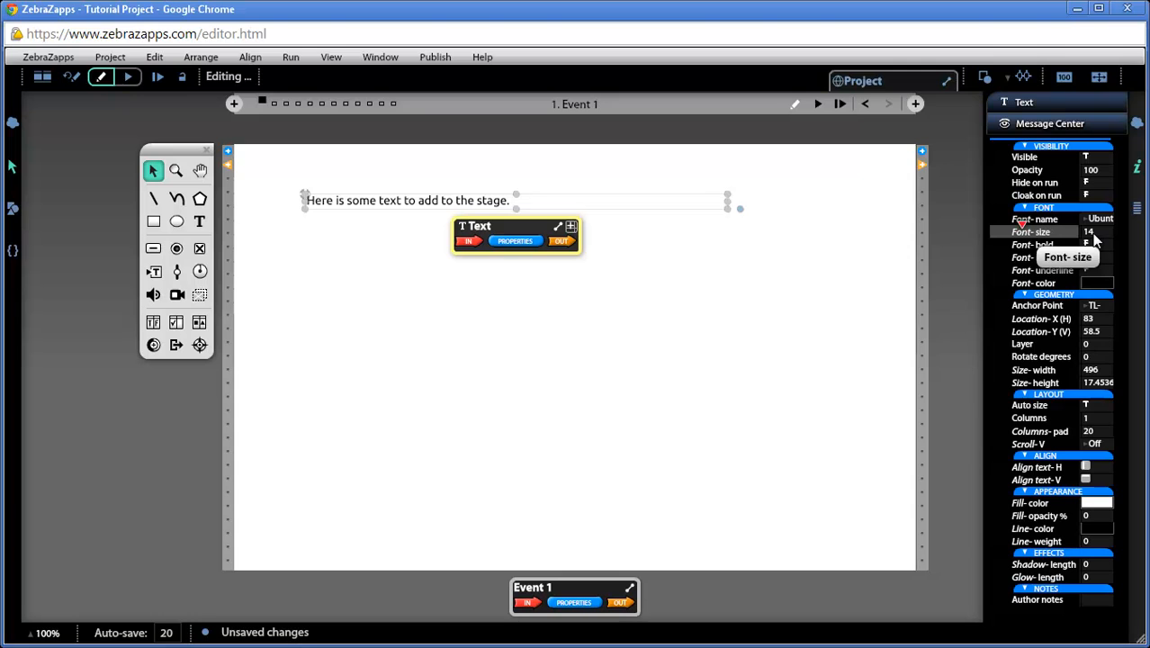
left_click(1094, 234)
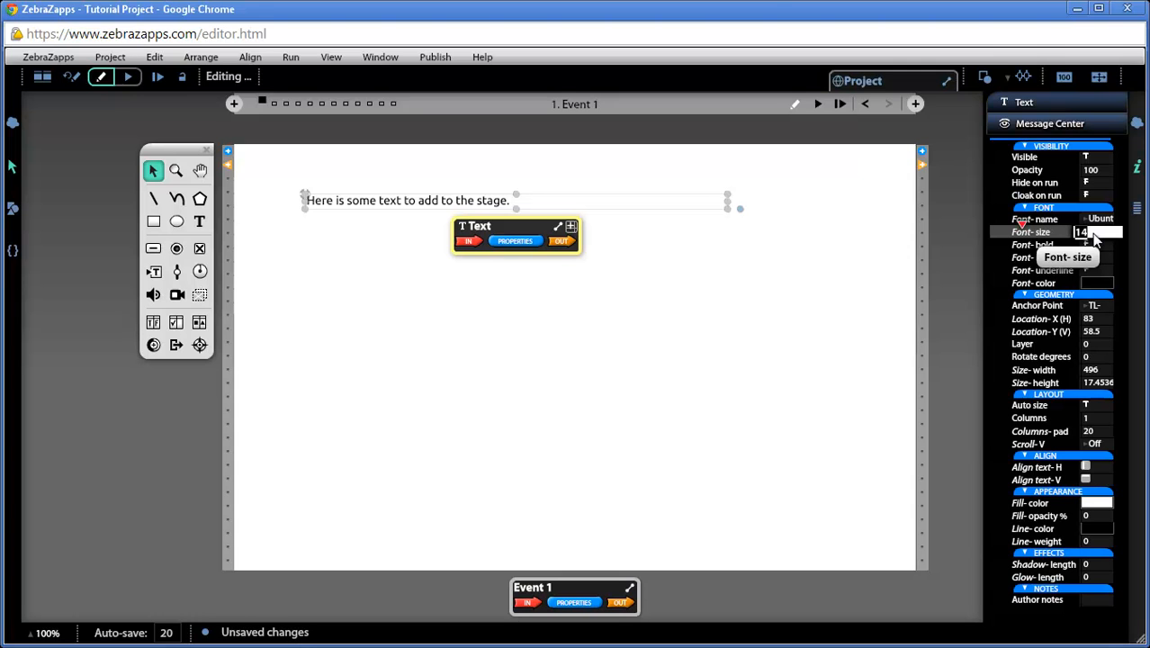
type("40")
key("Return")
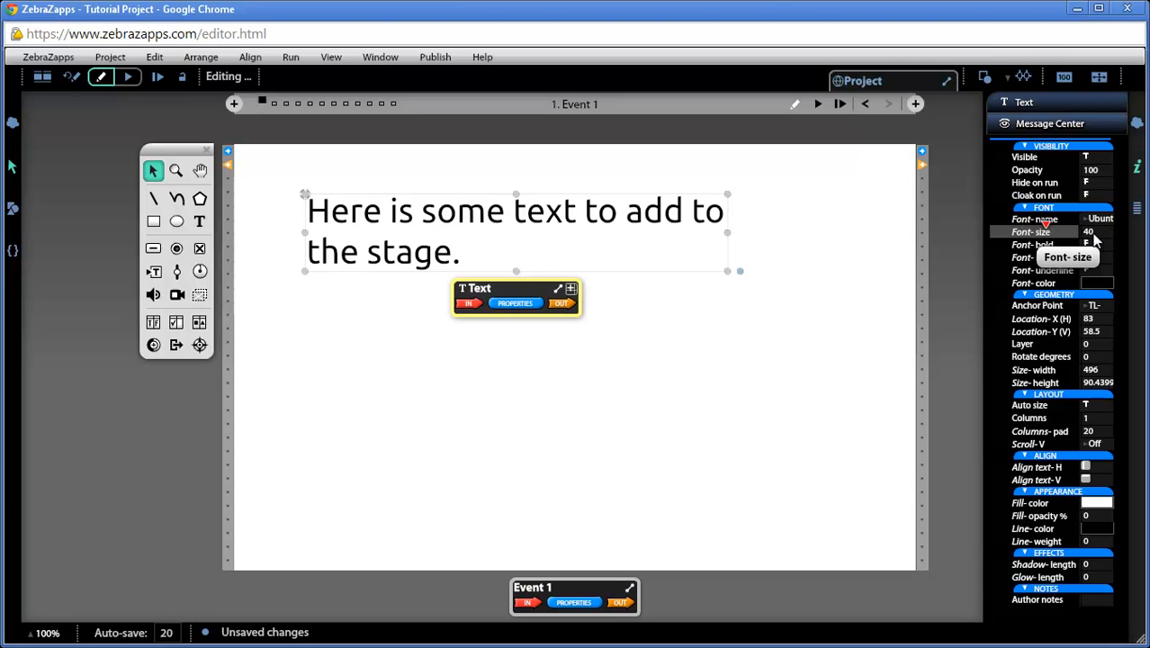
mouse_move(1094, 238)
left_mouse_down()
mouse_move(1014, 231)
mouse_move(1069, 232)
mouse_move(1047, 233)
left_mouse_up()
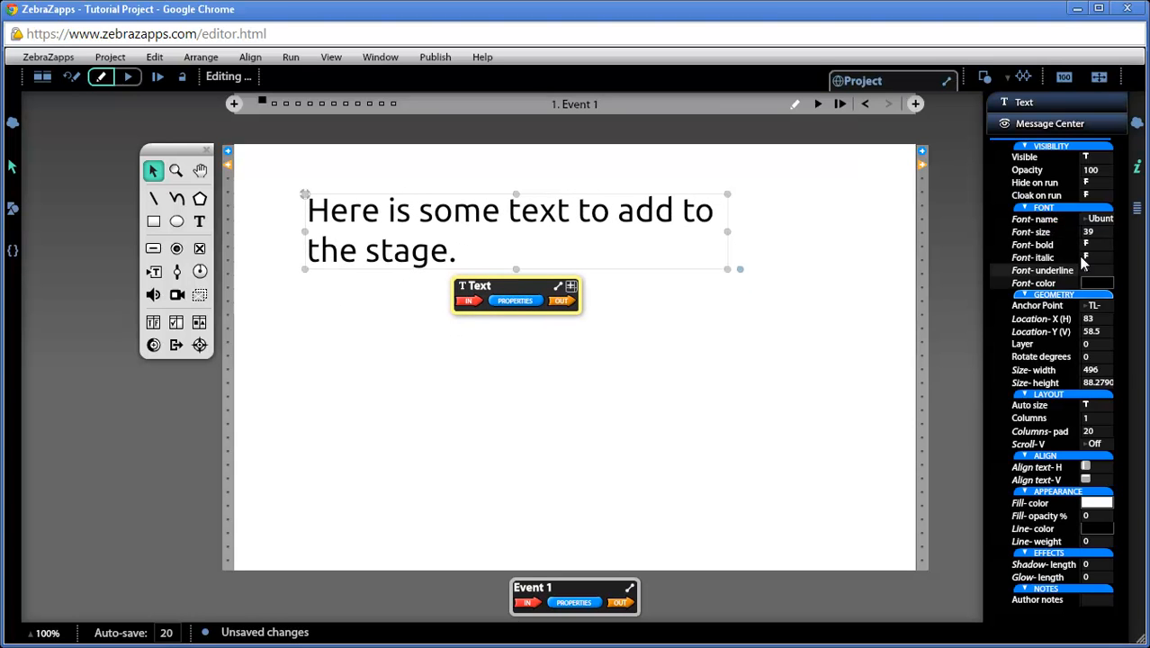
- Try bold formatting on the whole text object and turn it back off
mouse_move(1098, 248)
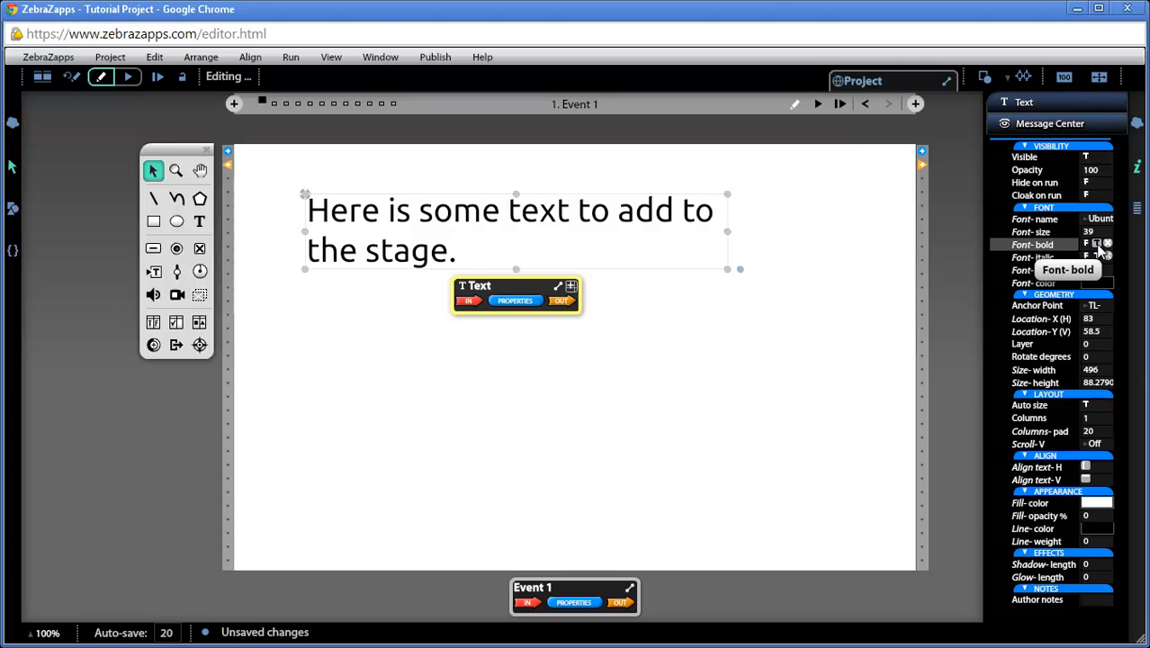
left_click(1100, 248)
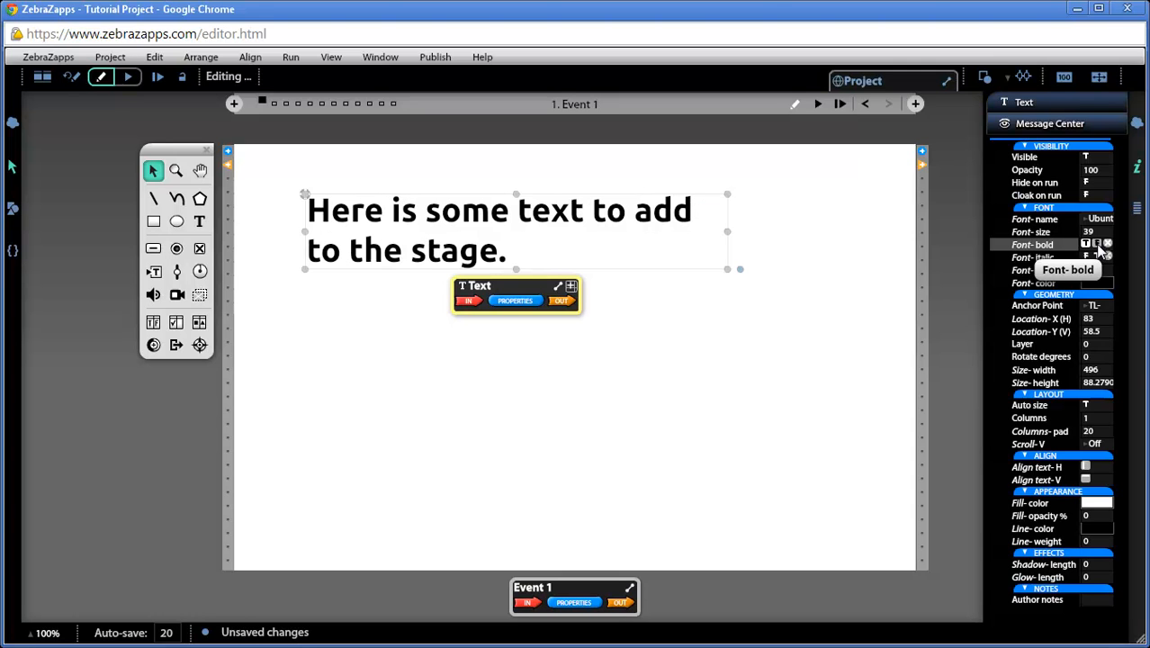
left_click(1100, 249)
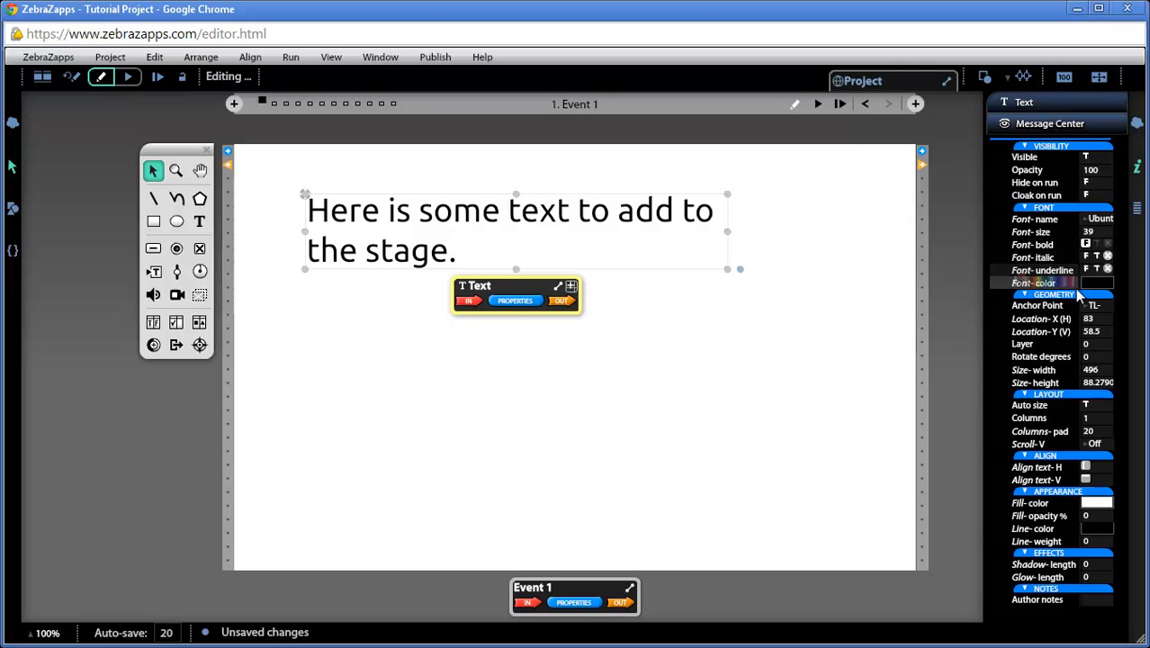
- Set the text's font color to red-orange ED2600 and center it horizontally within its box
left_click(1098, 283)
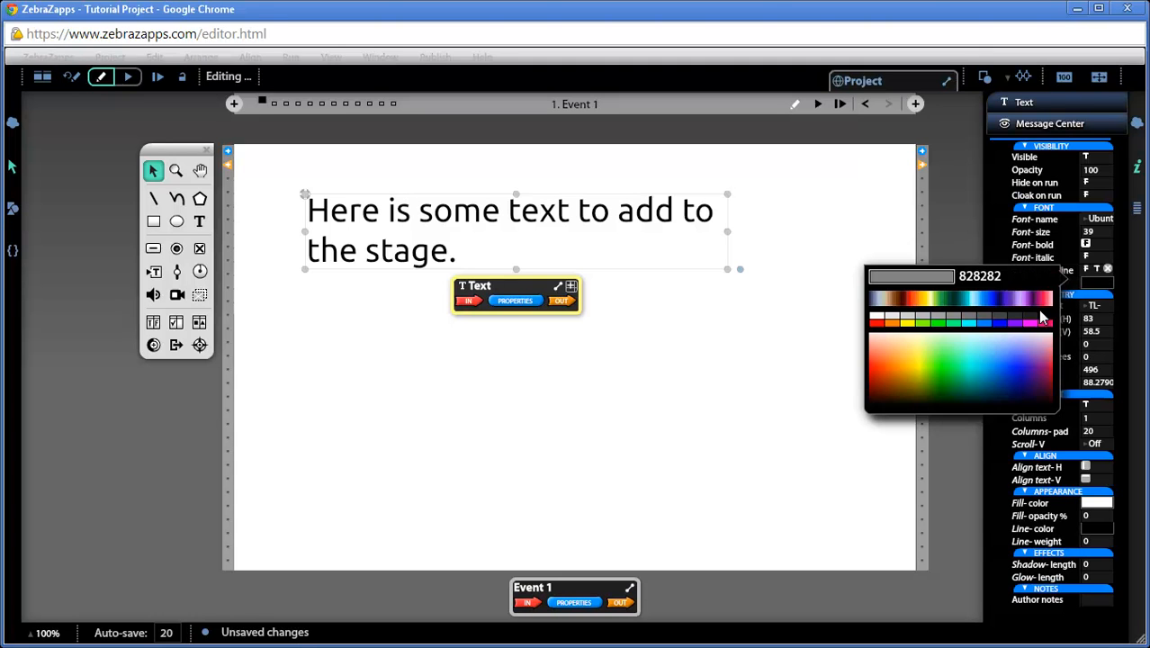
left_click(879, 376)
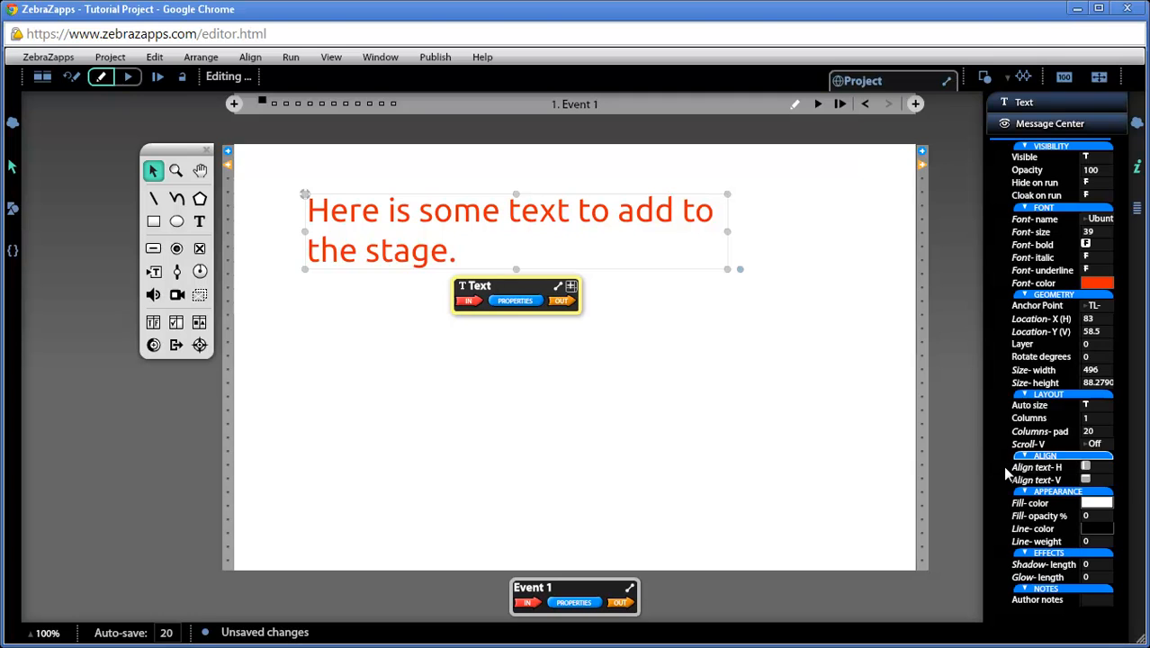
mouse_move(1066, 473)
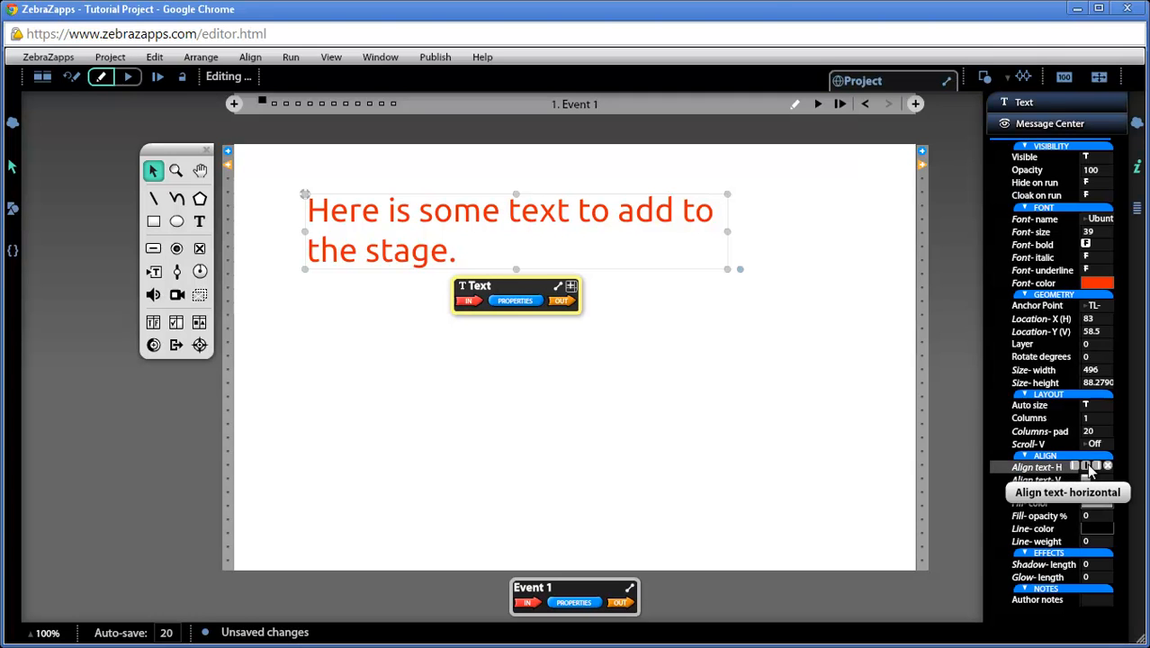
left_click(1089, 467)
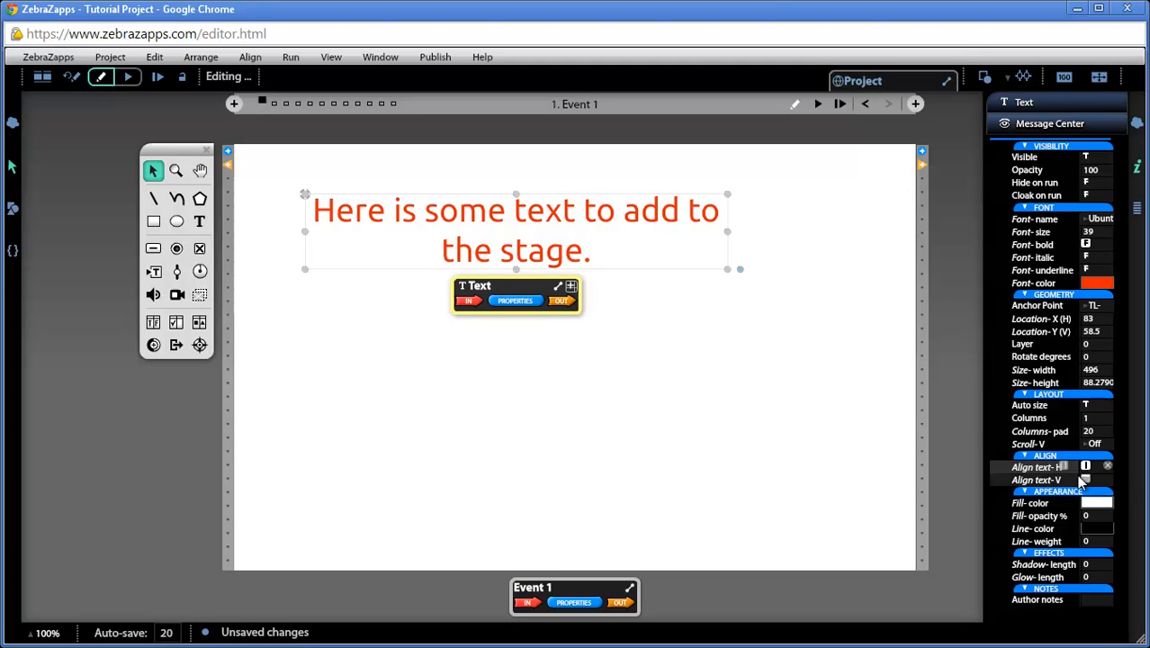
mouse_move(1068, 486)
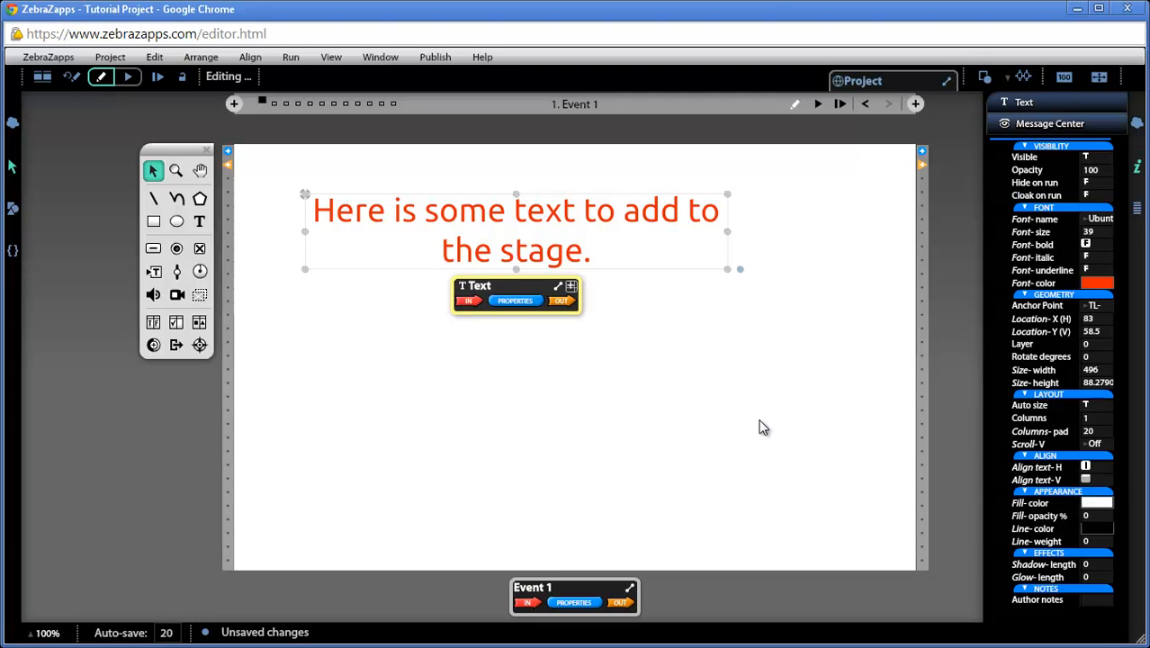
- Give the text box a solid yellow-green fill color
mouse_move(1035, 503)
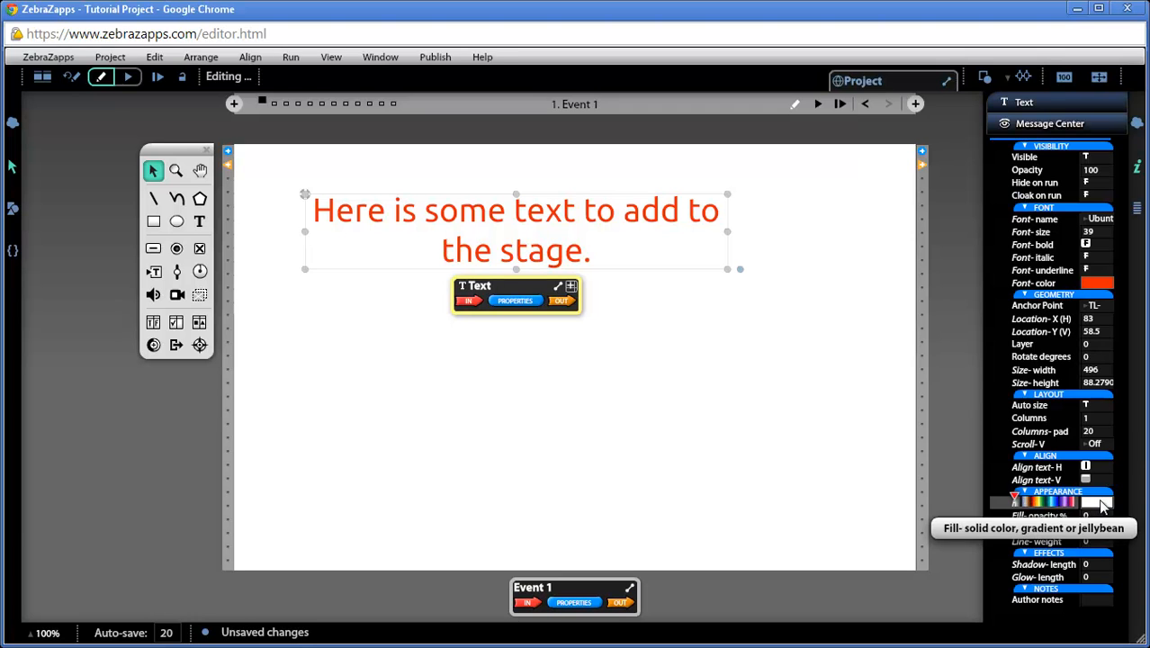
left_click(1101, 501)
left_click(1049, 432)
left_click(1024, 498)
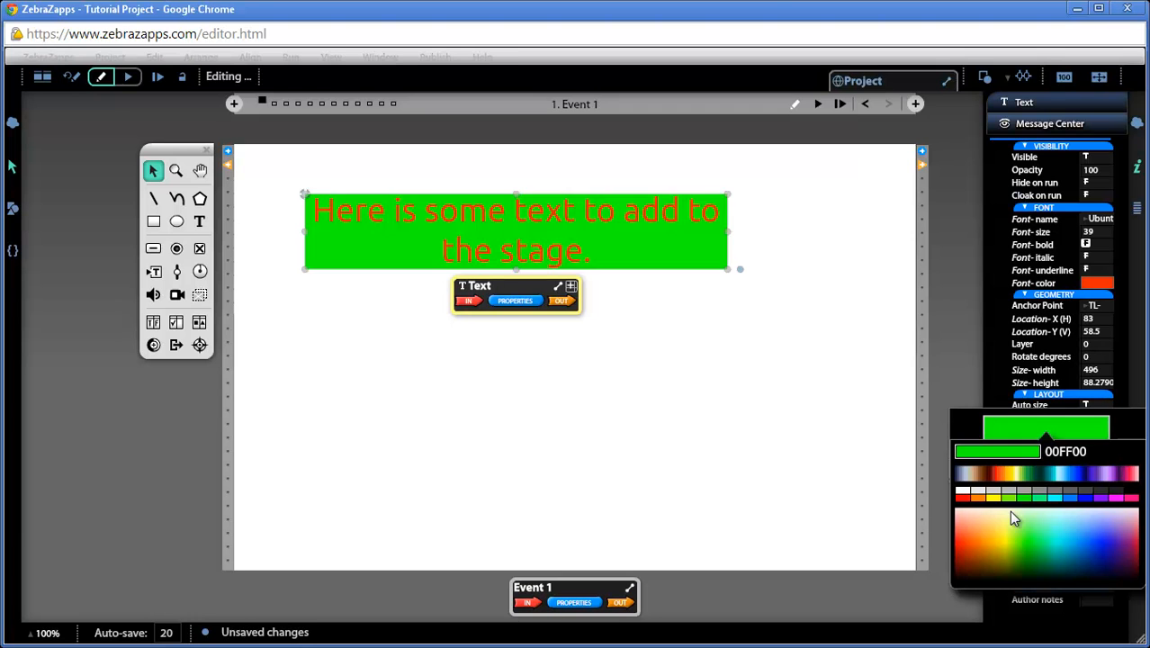
left_click(1005, 495)
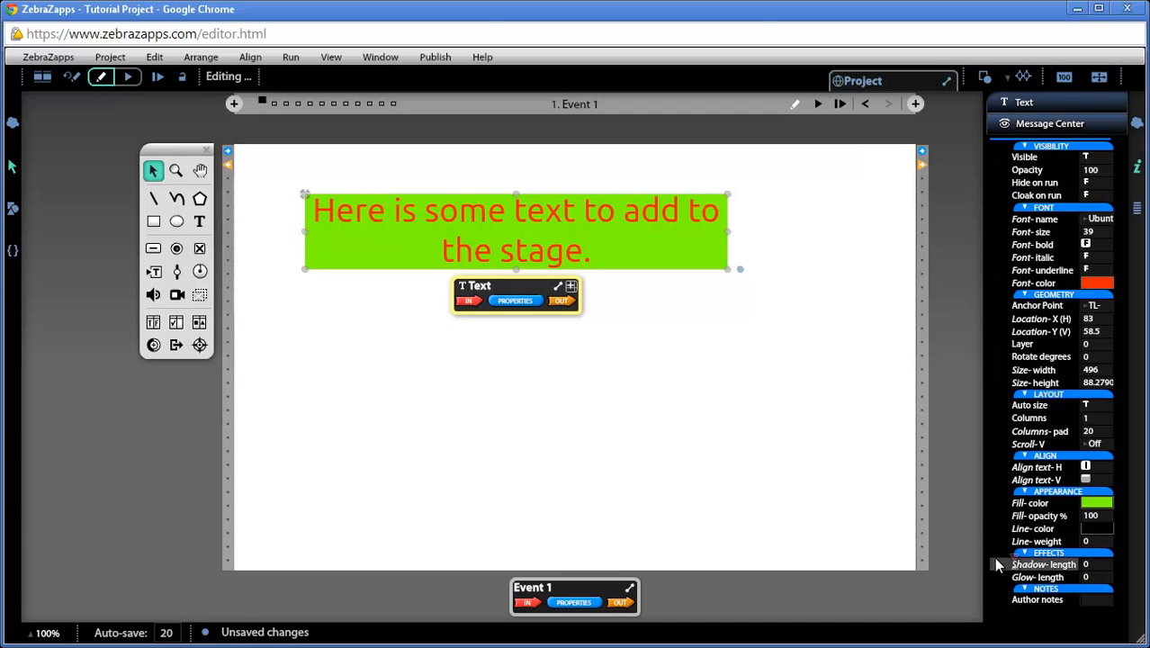
- Set the text box's line color to purple
left_click(1098, 527)
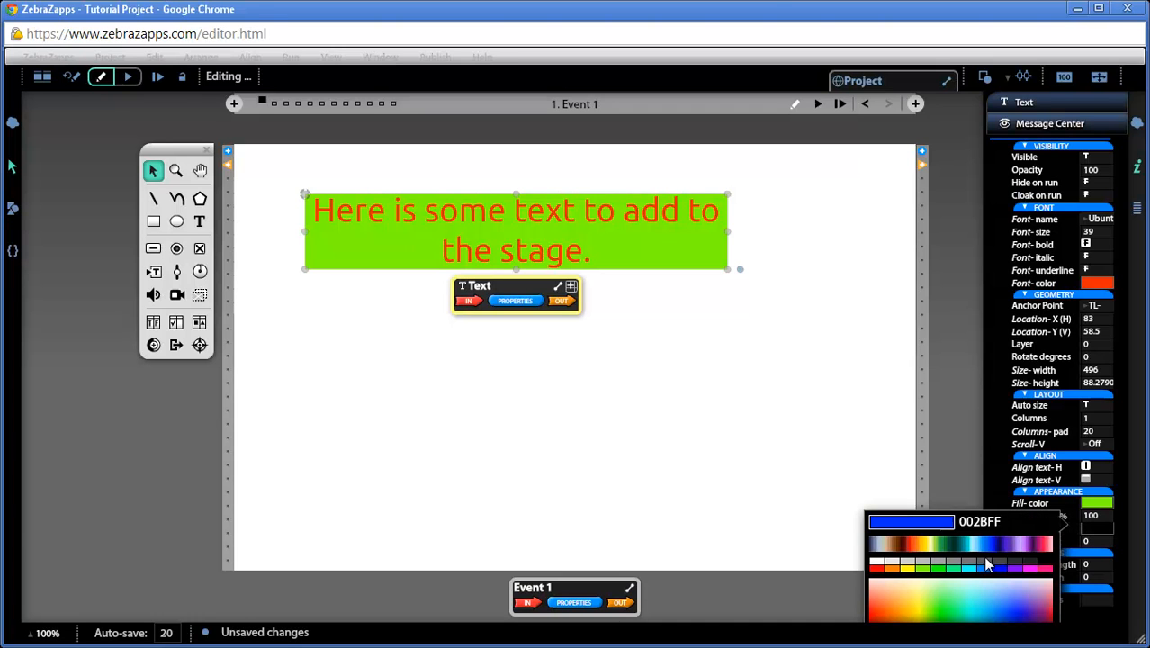
left_click(1008, 568)
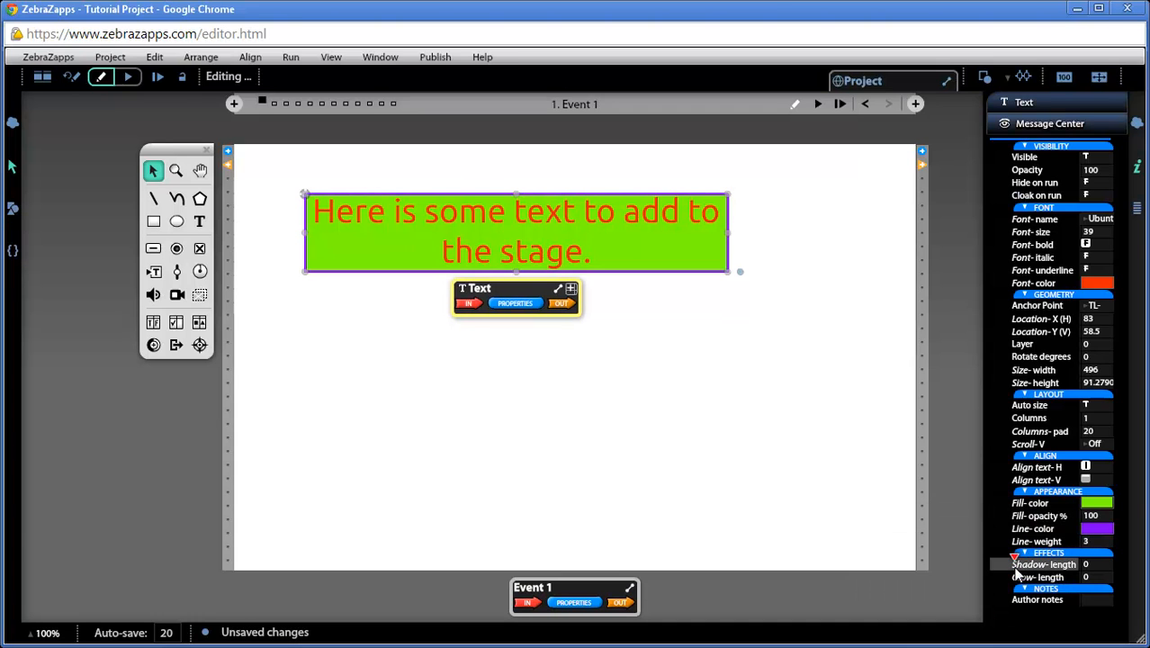
left_click(1098, 529)
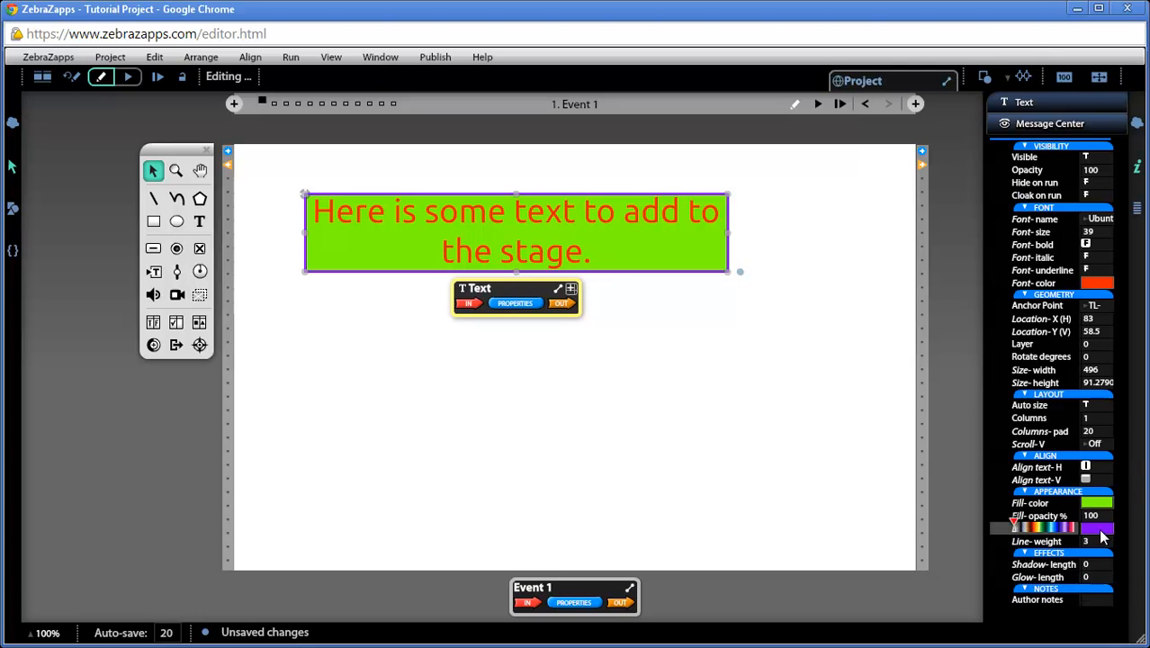
- Set the text box's fill opacity to 0 and its line weight to 0, and deselect it
left_click(1076, 510)
left_click_drag(1076, 511, 1010, 517)
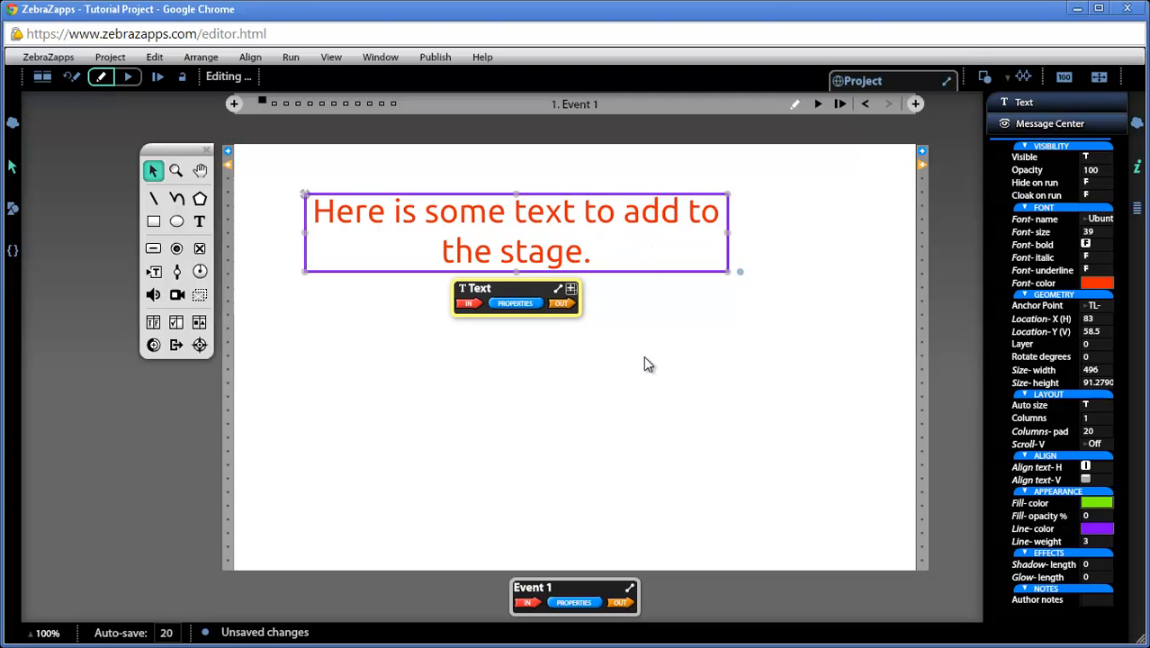
left_click(1105, 543)
key("Return")
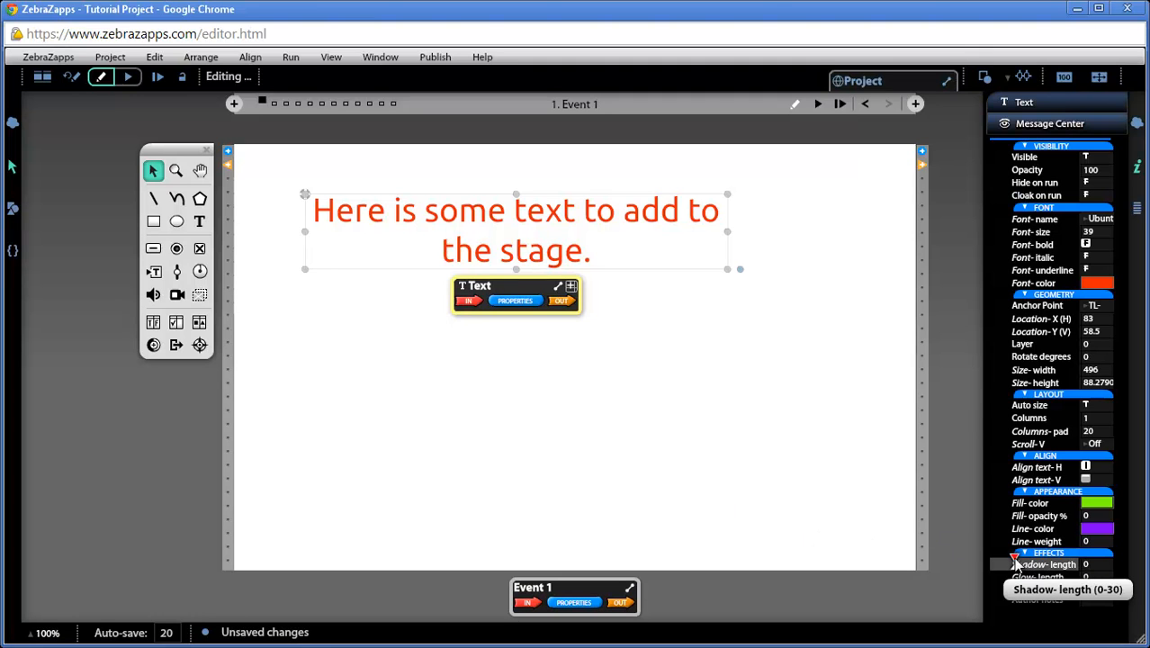
mouse_move(1016, 561)
left_mouse_down()
mouse_move(1057, 565)
mouse_move(1000, 570)
left_mouse_up()
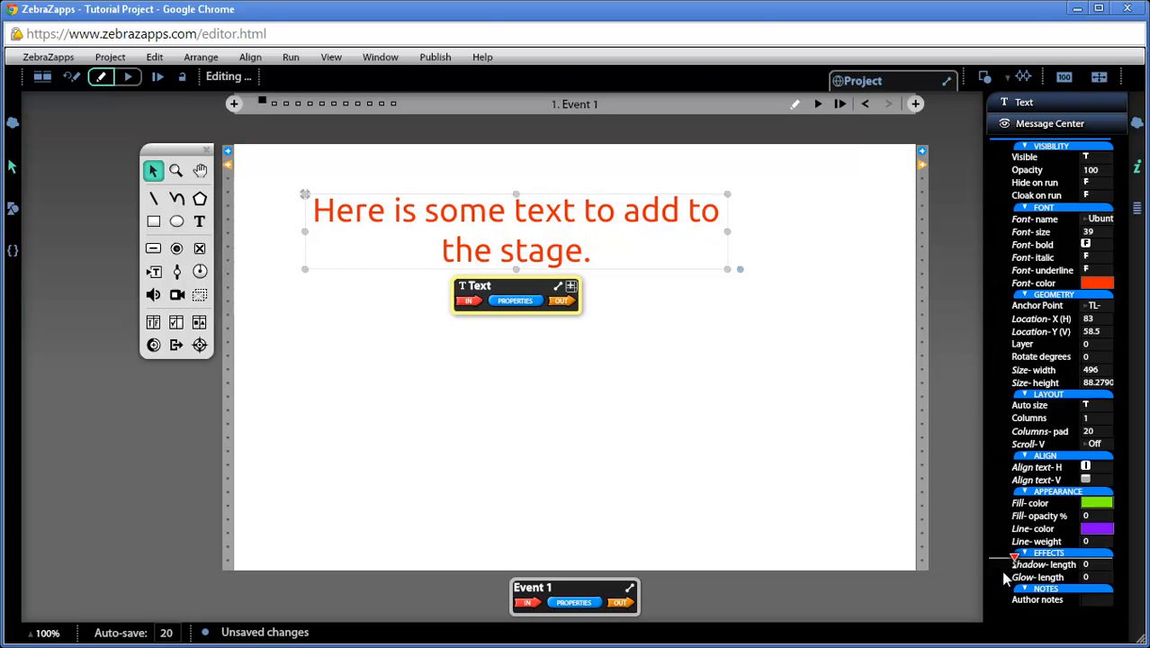
left_click(771, 452)
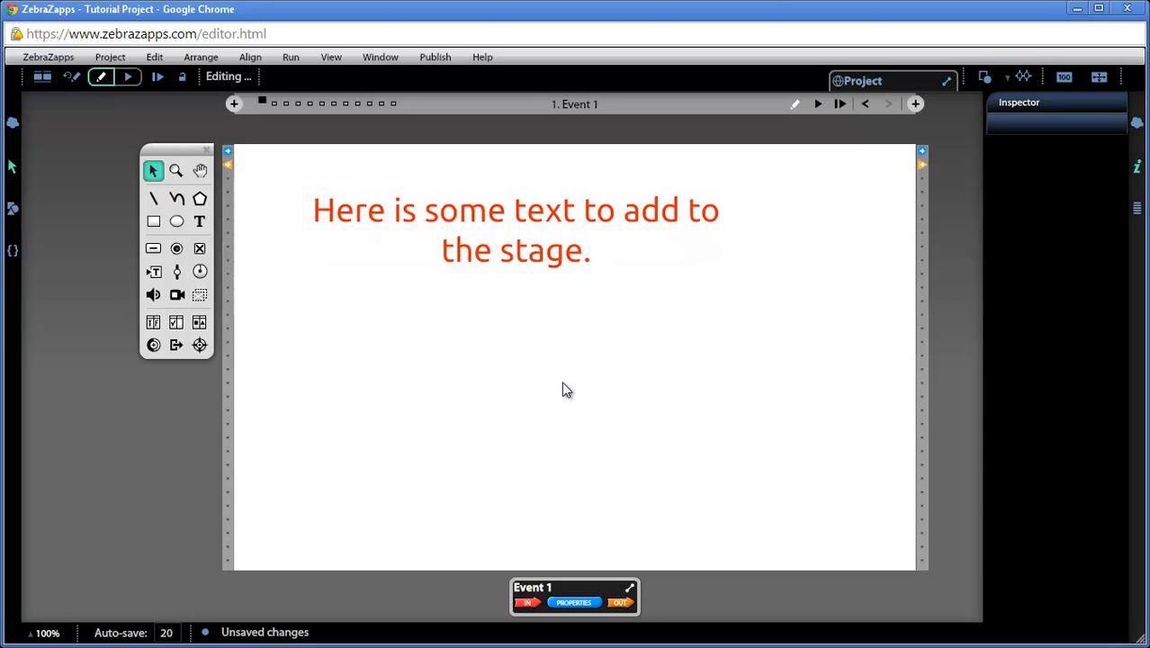
- Format only the word "Here" in the text object as black, size 50 and bold
left_click(532, 253)
left_click(537, 256)
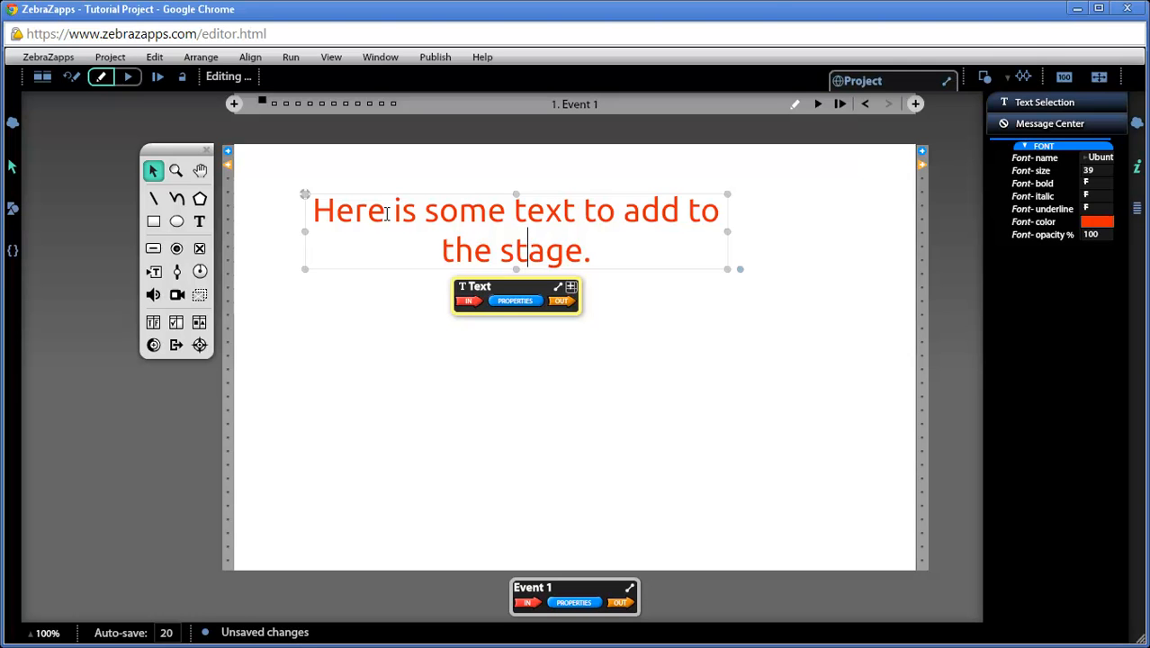
left_click_drag(387, 212, 321, 214)
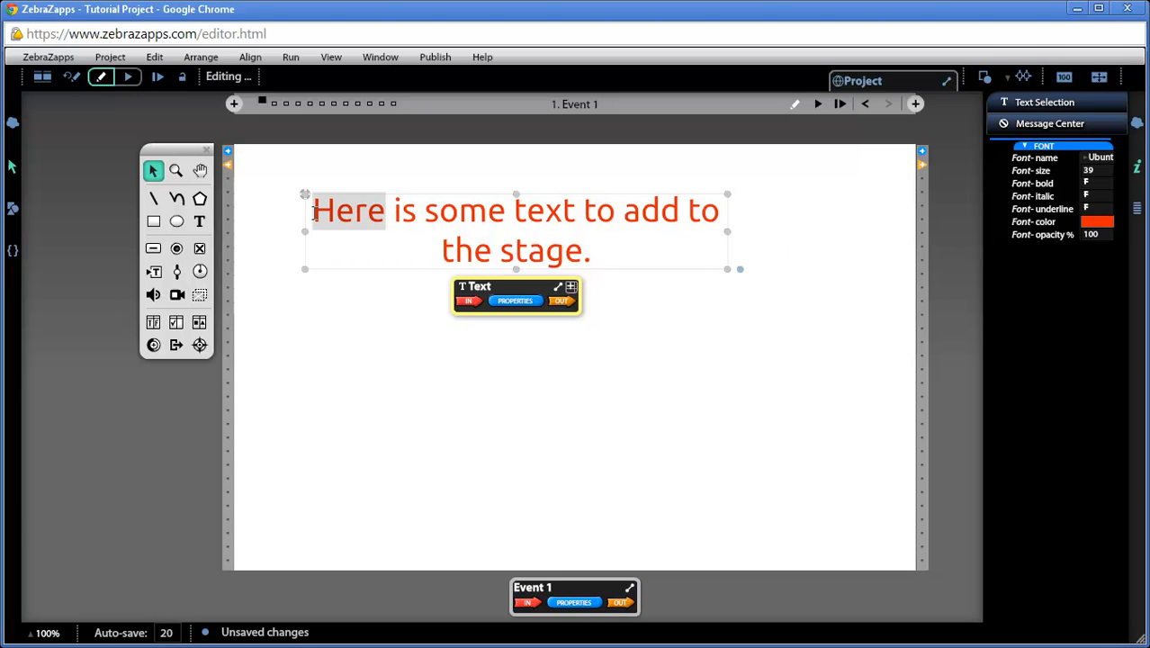
left_click(1097, 222)
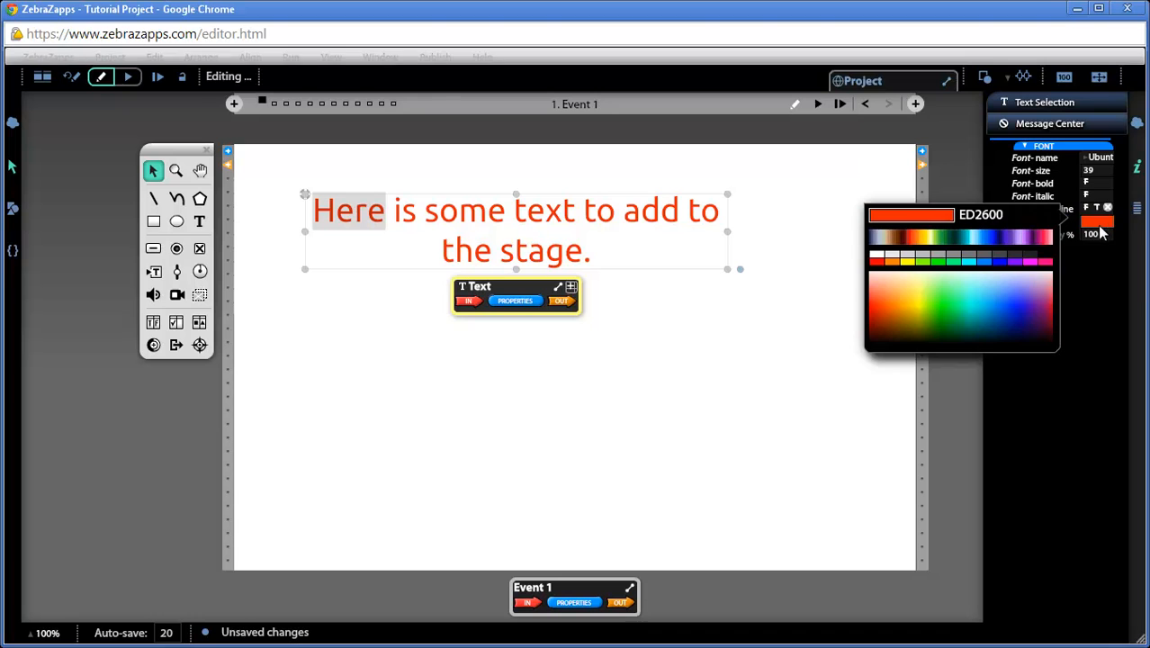
left_click(1043, 253)
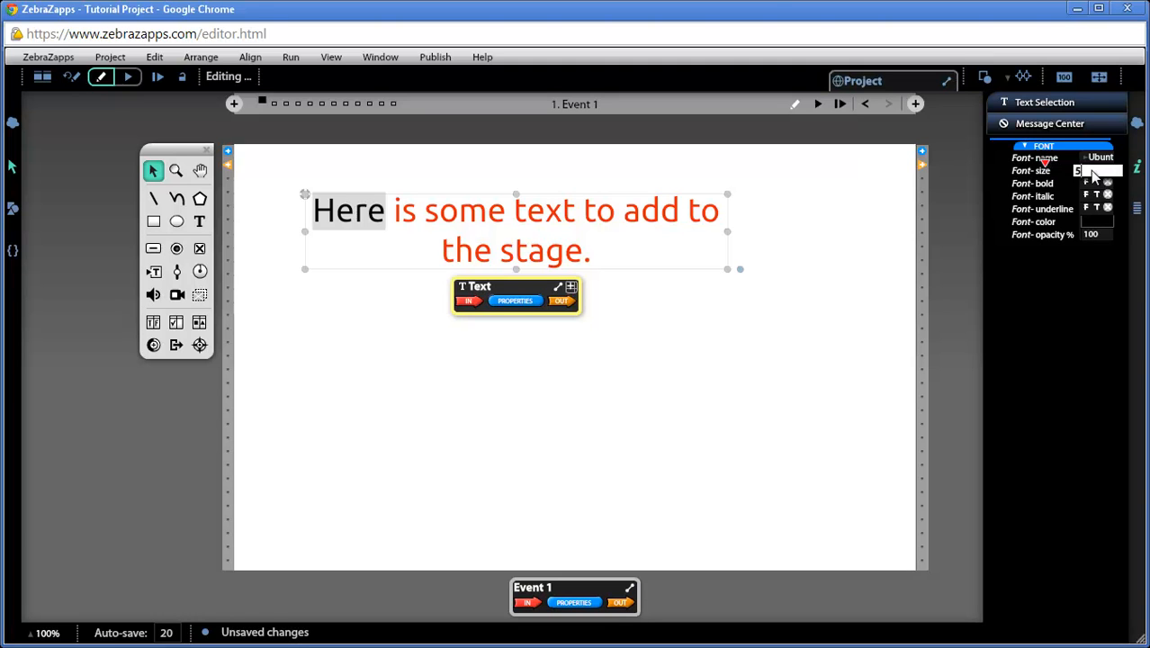
key("Return")
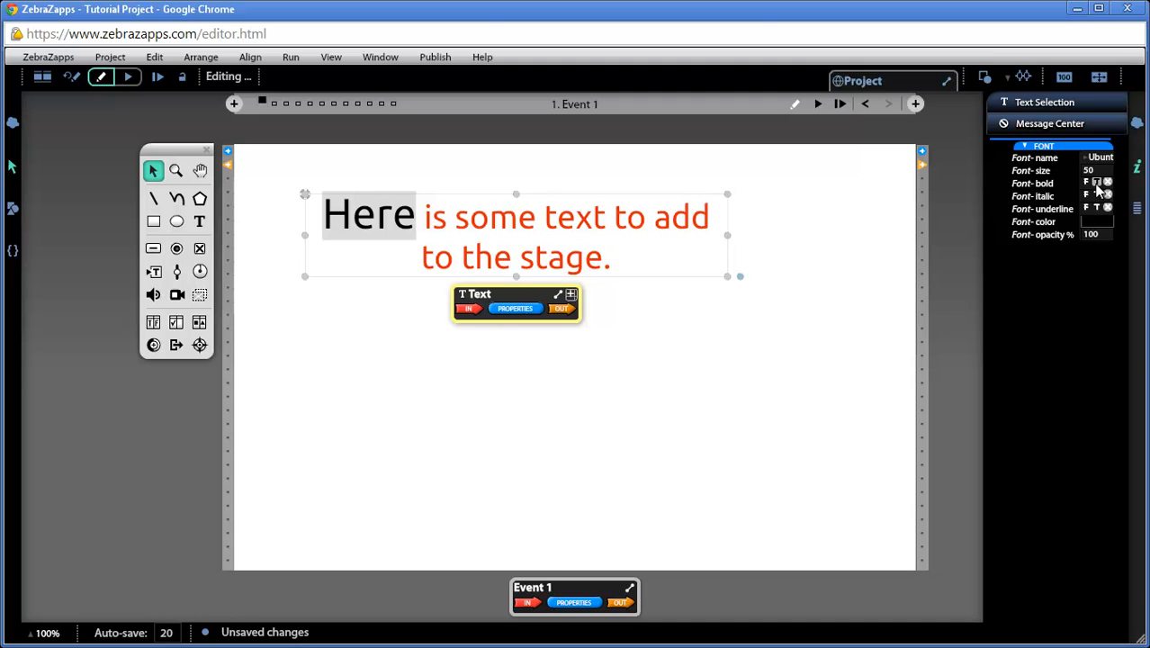
left_click(1096, 183)
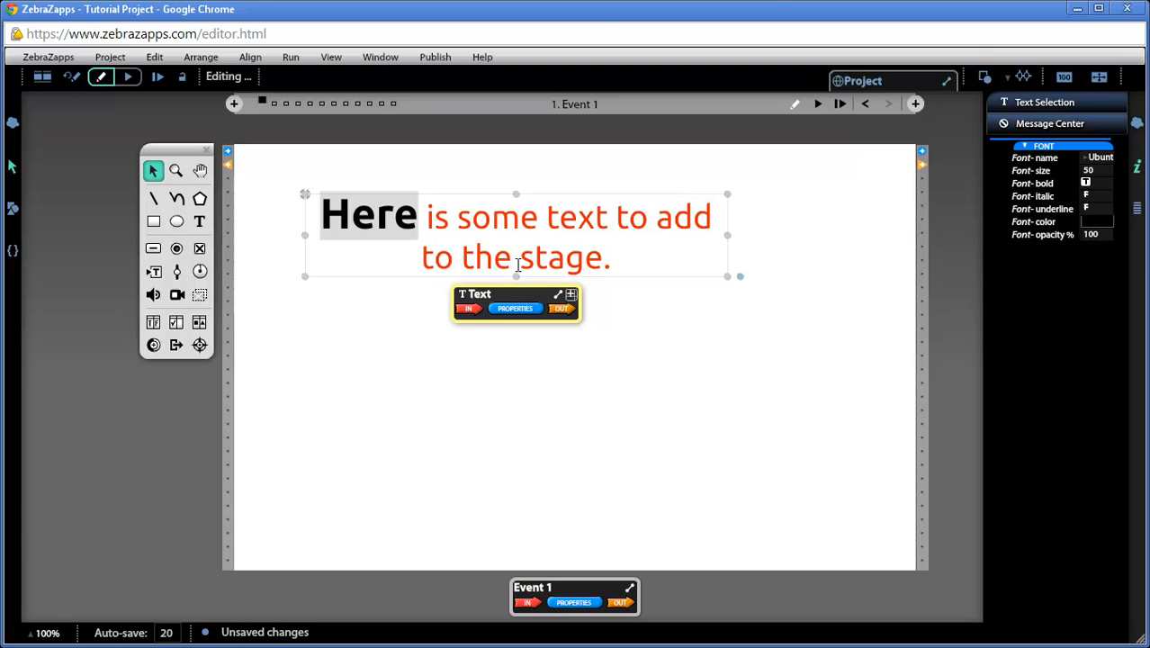
- Underline the remaining words "is some text to add to the stage."
left_click_drag(424, 221, 610, 263)
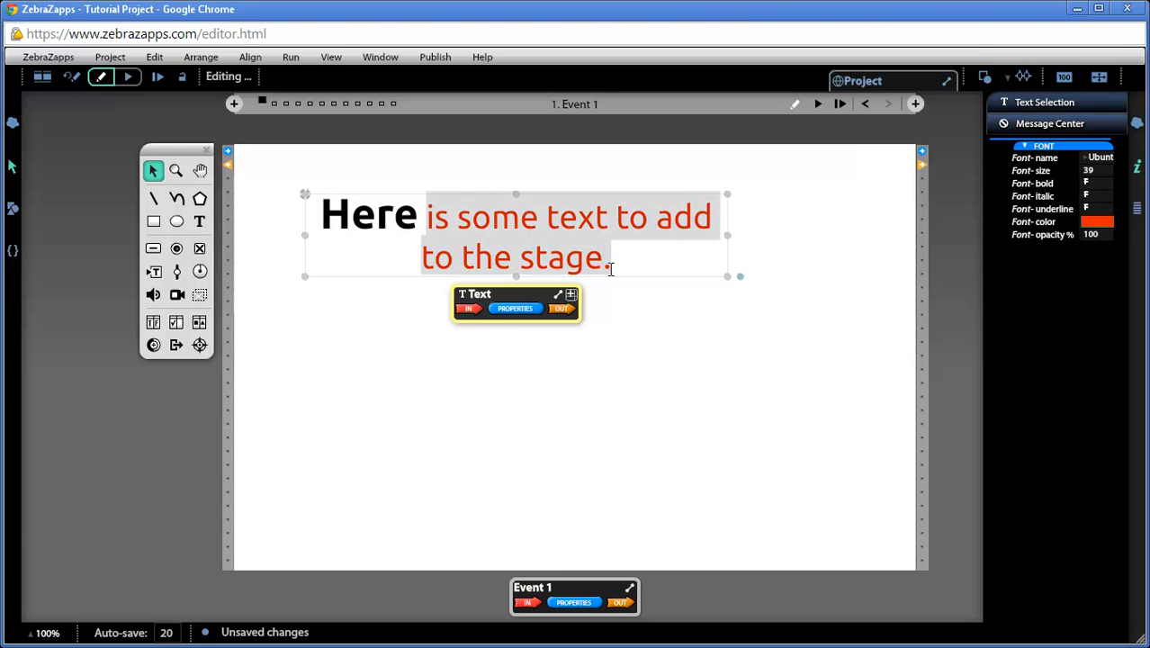
left_click(1091, 208)
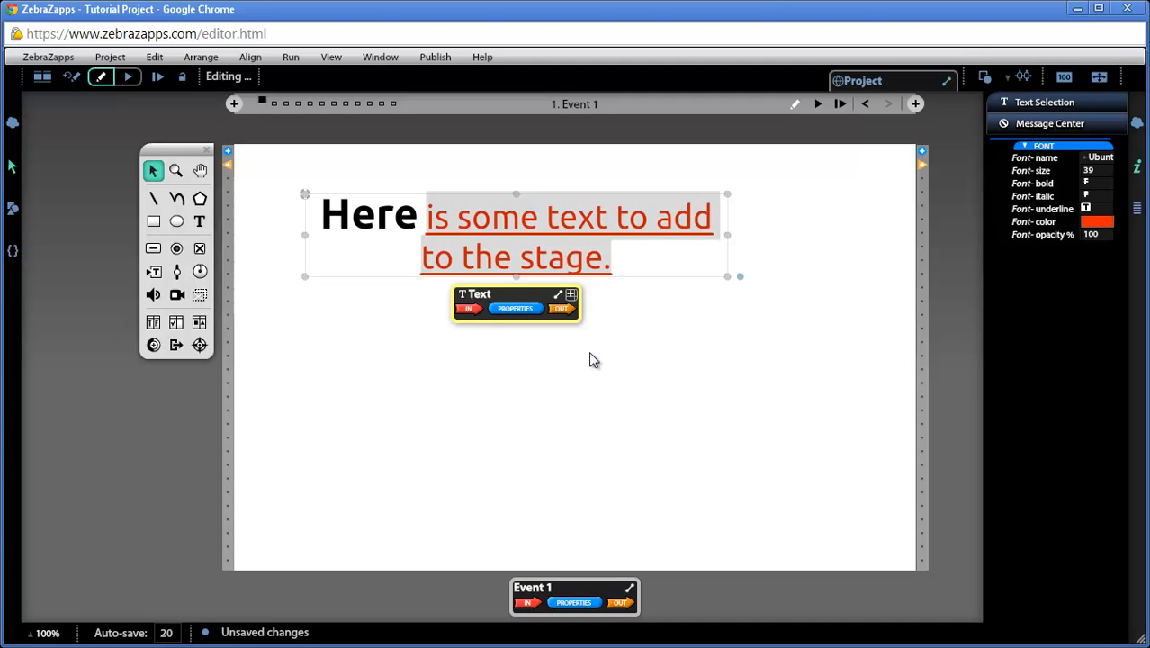